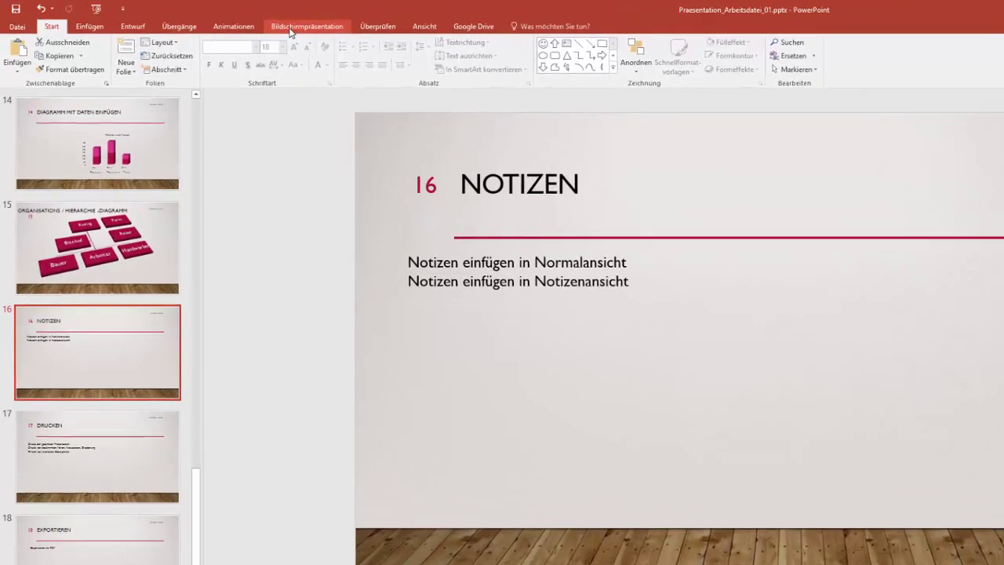
- Run the slide show in presenter view from hierarchy slide 15, confirming it has no notes, then exit
left_click(258, 24)
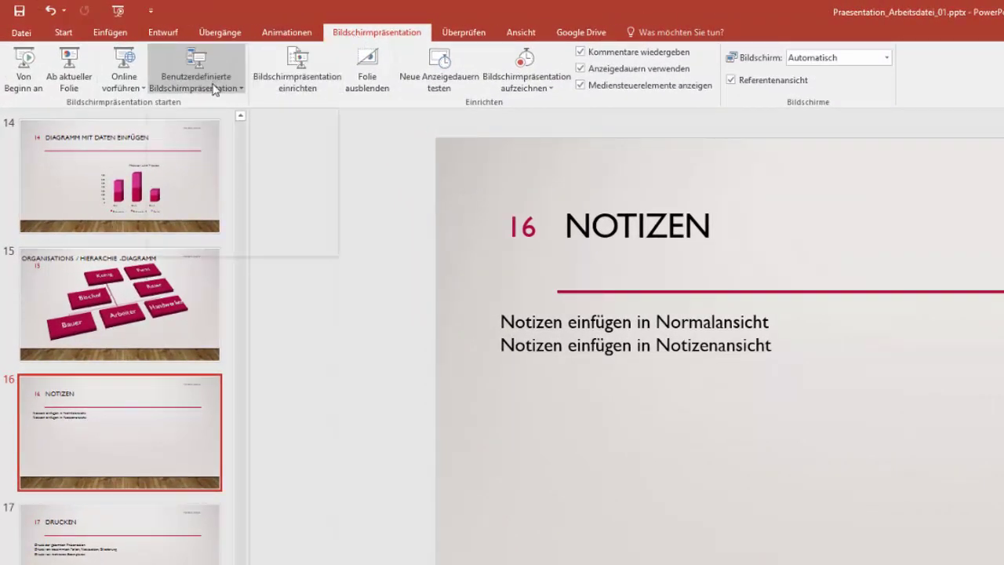
left_click(140, 302)
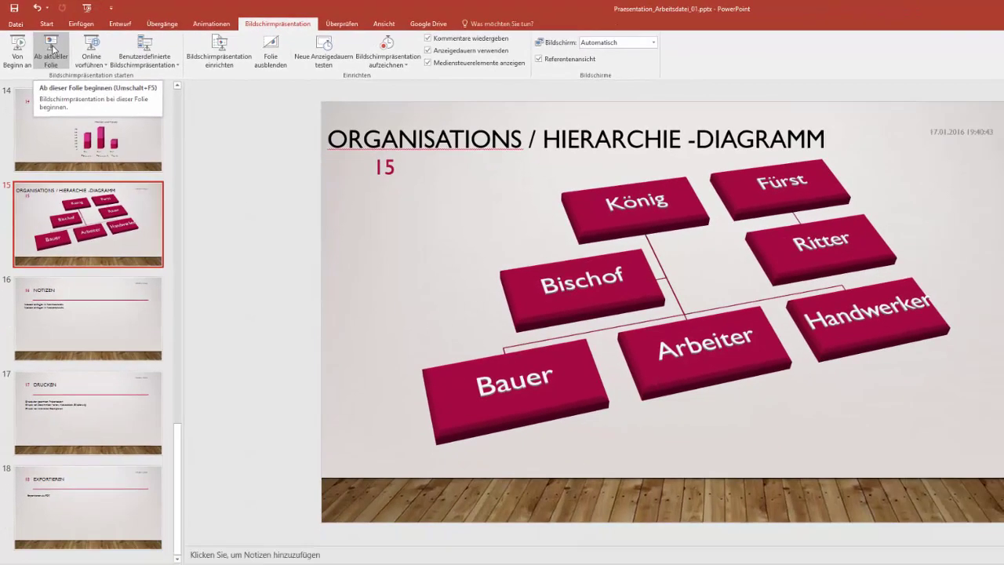
left_click(52, 47)
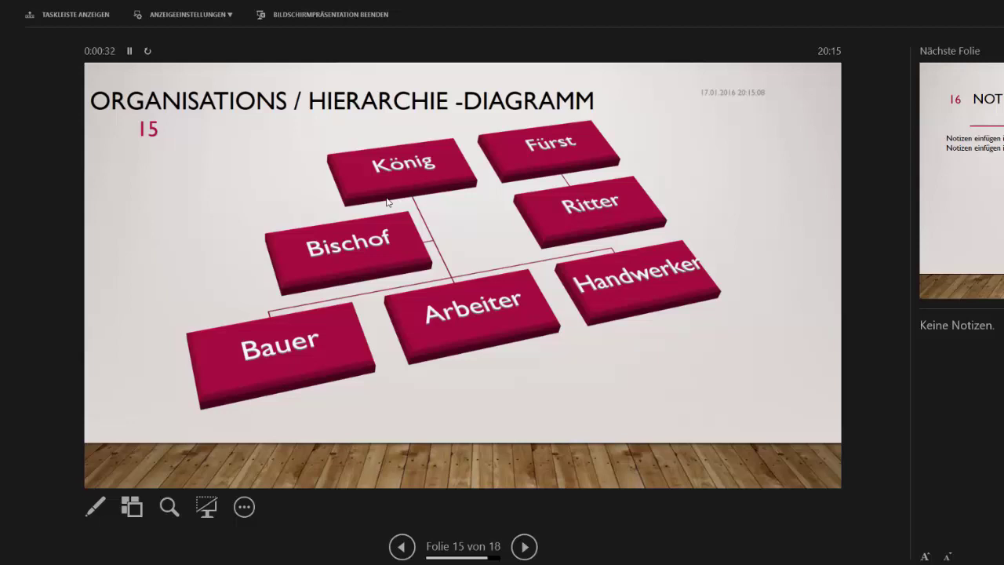
key("Escape")
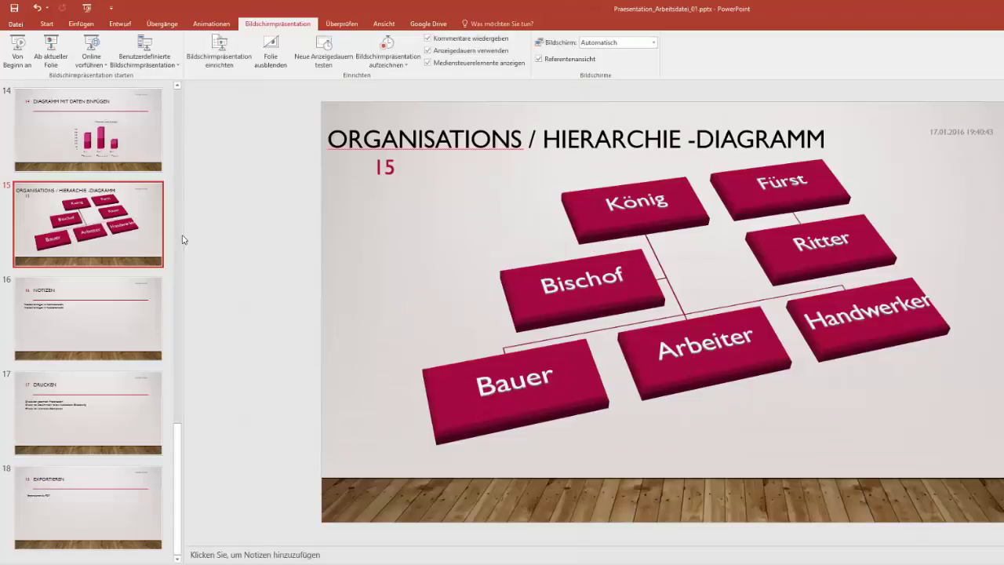
- Type 'Hier erzähle ich etwas über Notizen' into the notes pane of slide 16 Notizen
left_click(109, 296)
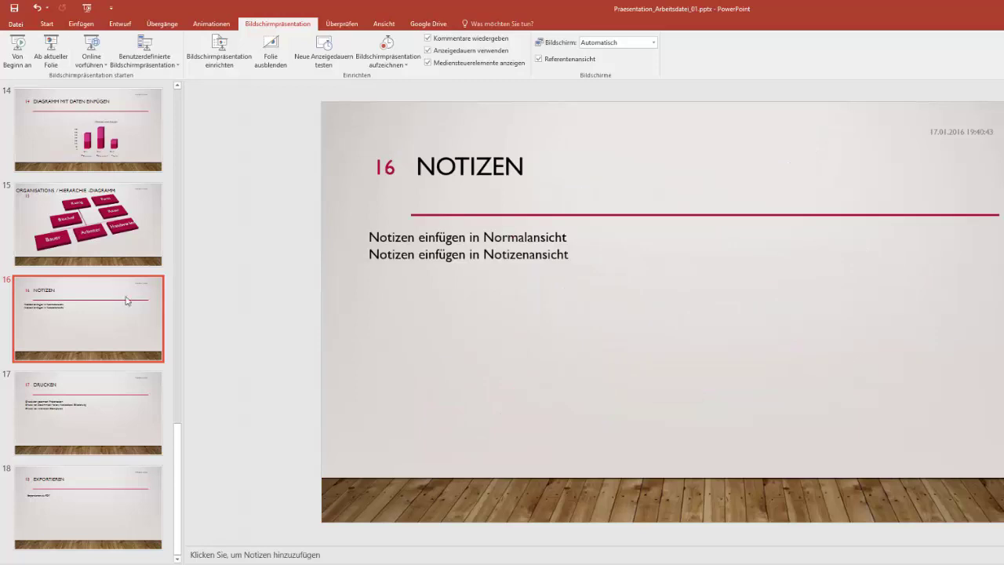
left_click(109, 227)
left_click(98, 282)
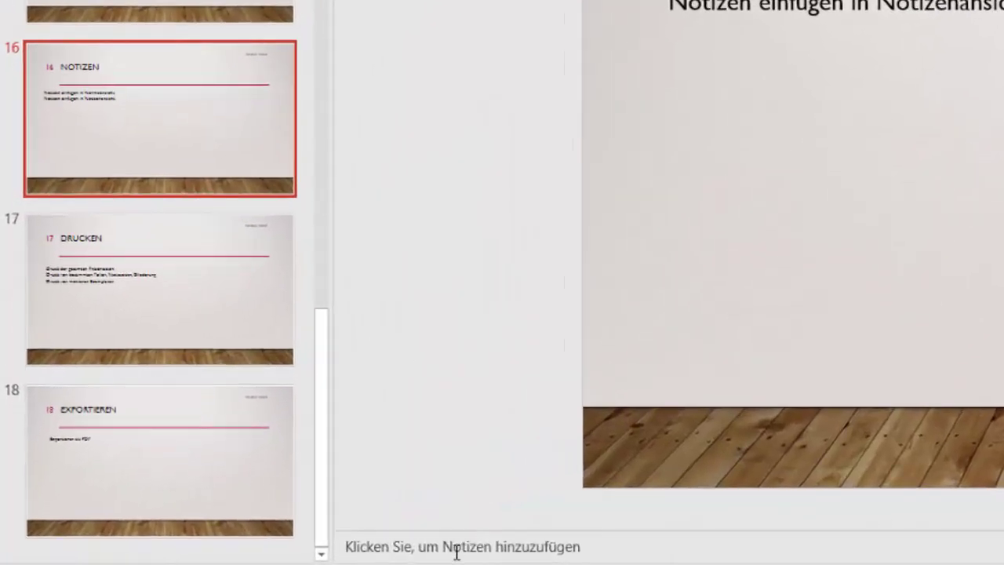
left_click(253, 554)
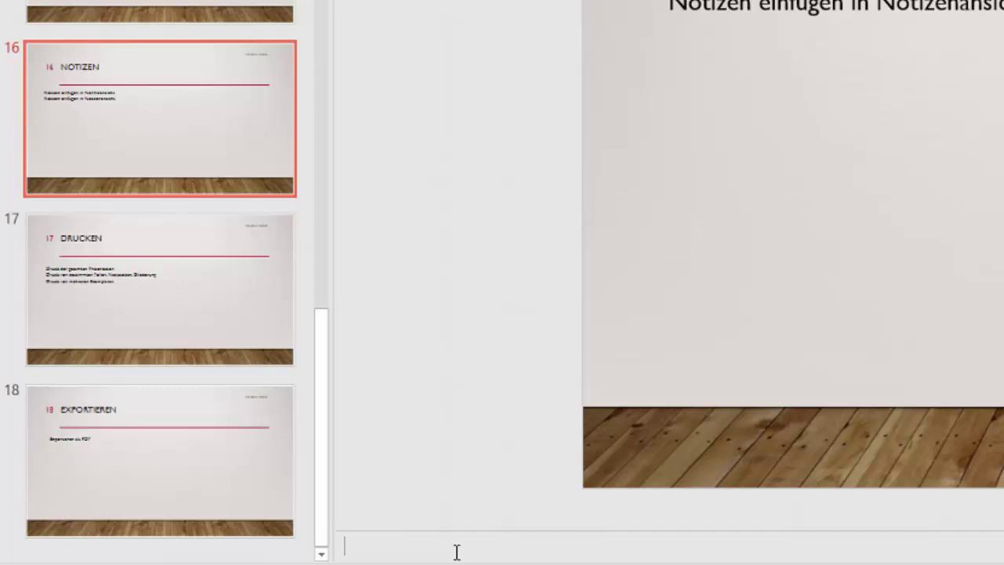
type("Hier ")
type("erzähl")
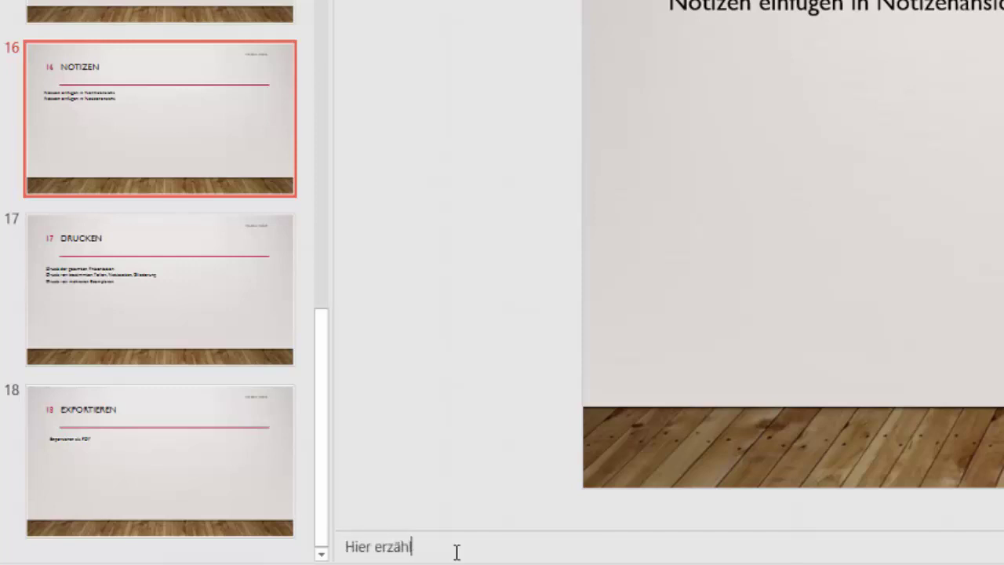
type("e ich etwas ")
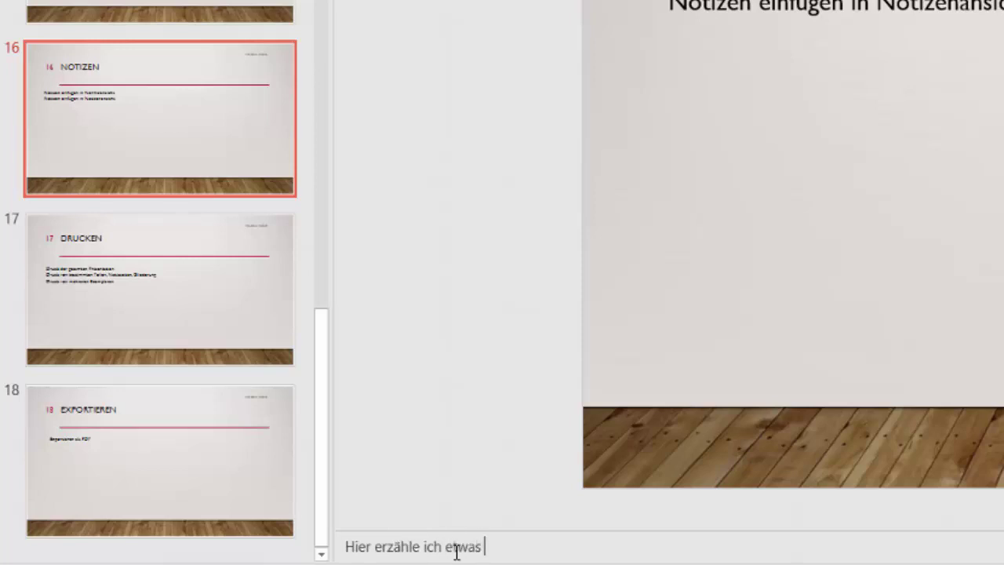
type("über ")
type("Notize")
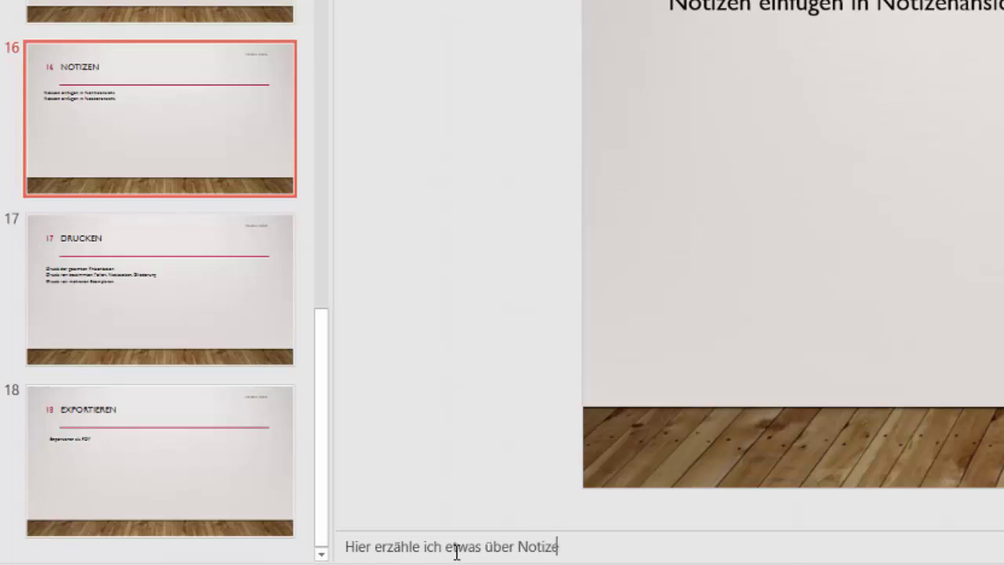
type("n")
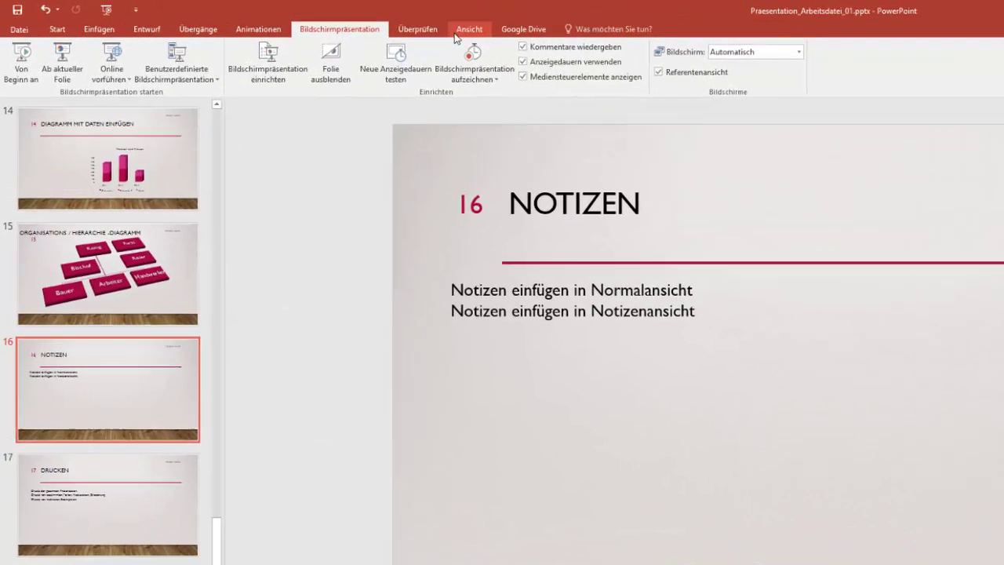
left_click(378, 26)
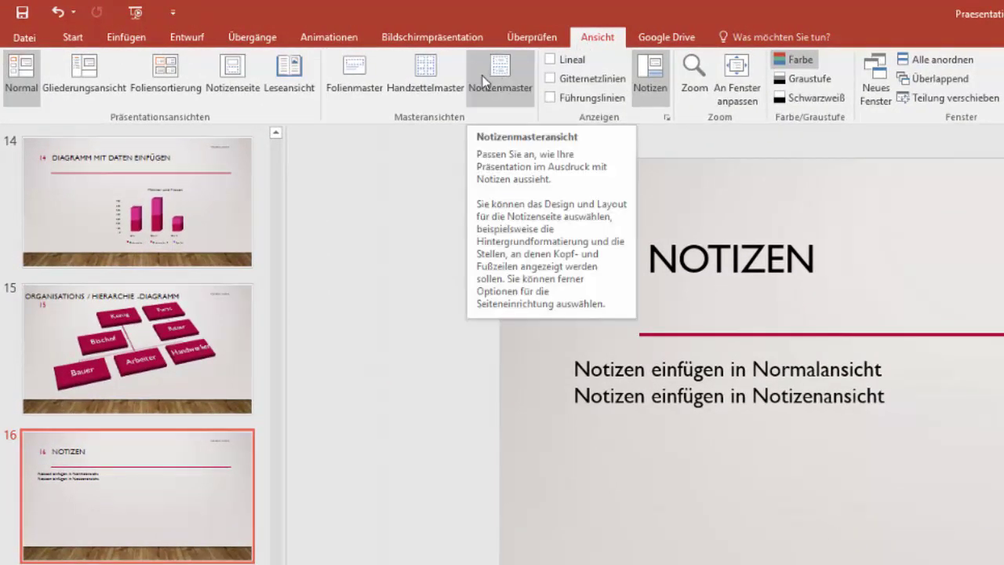
left_click(490, 68)
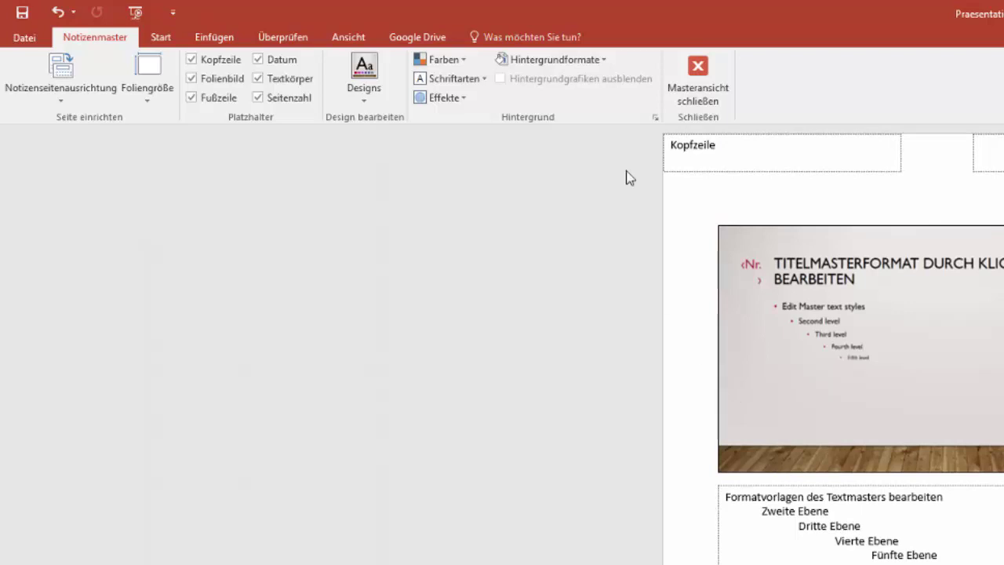
left_click(703, 84)
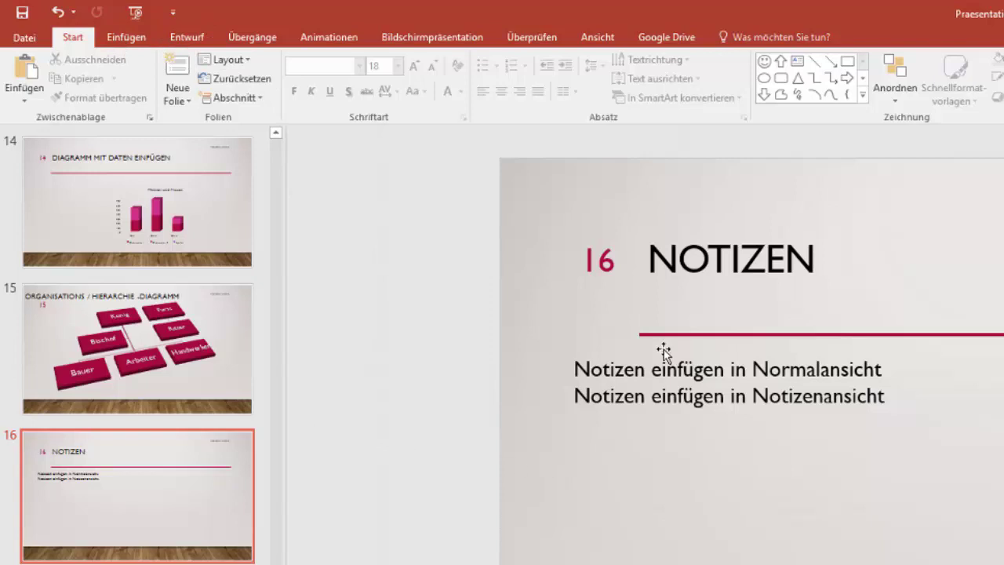
- Type 'Hier ist eine Hierarchie aus dem Mittelalter' into slide 15's notes pane, correcting a typo
left_click(137, 379)
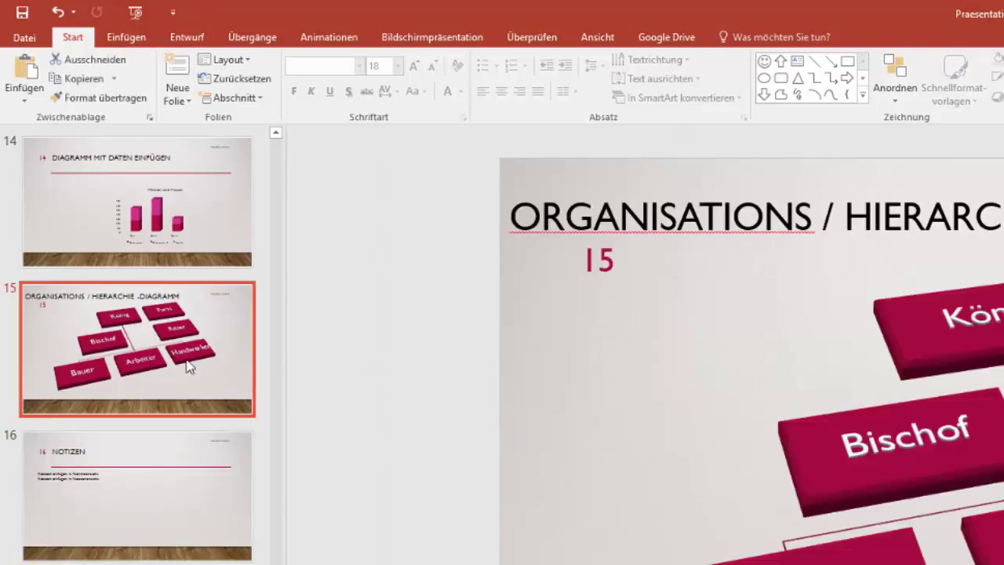
left_click(419, 520)
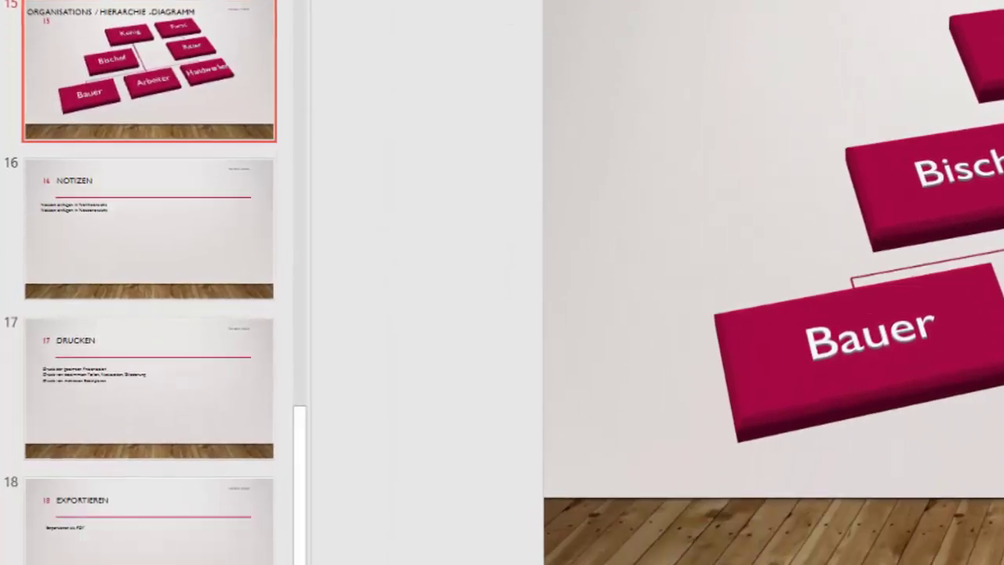
type("Hier is")
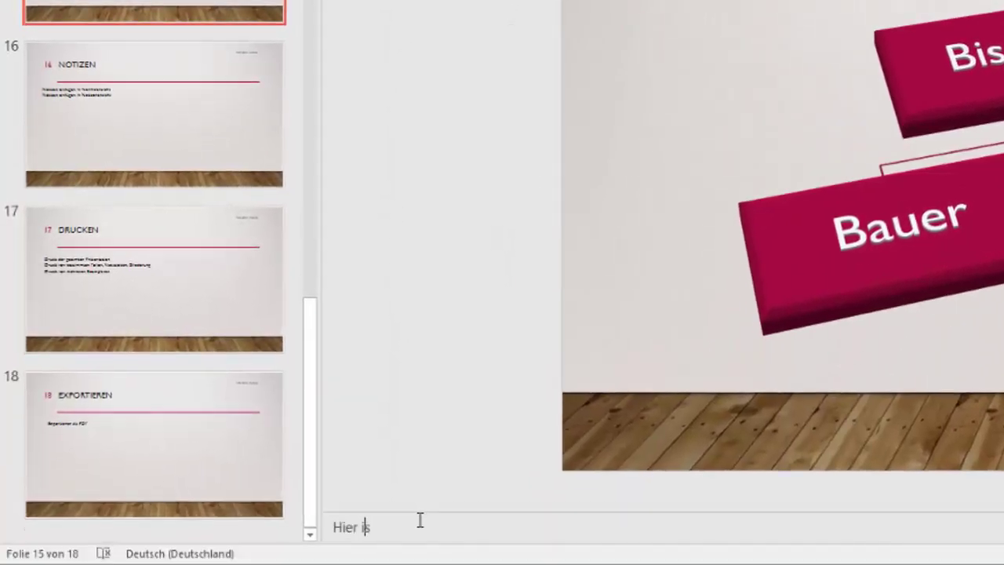
type("t eie")
key("BackSpace")
key("BackSpace")
type("ne H")
type("ierarch")
type("ie aus dem ")
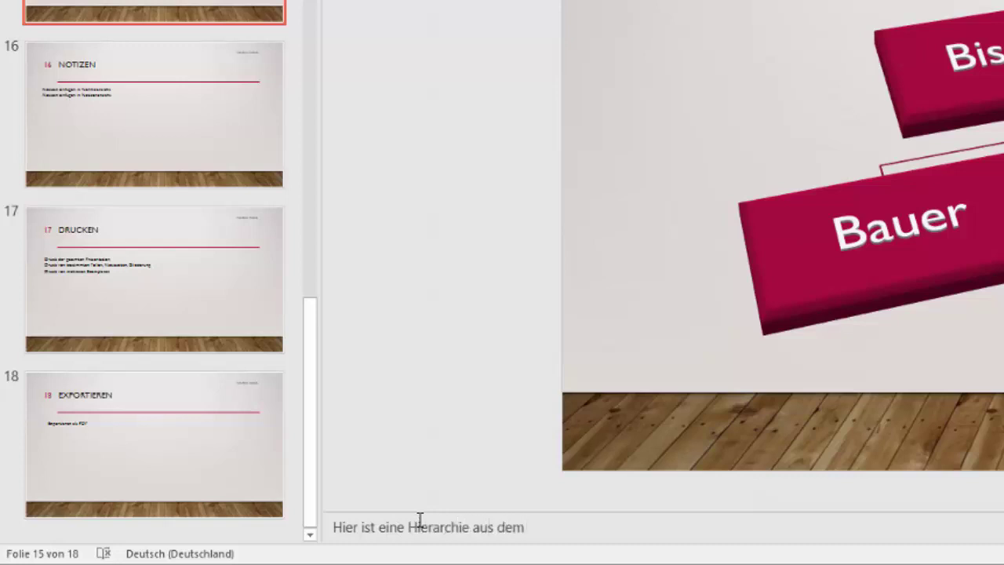
type("Mittela")
type("lter")
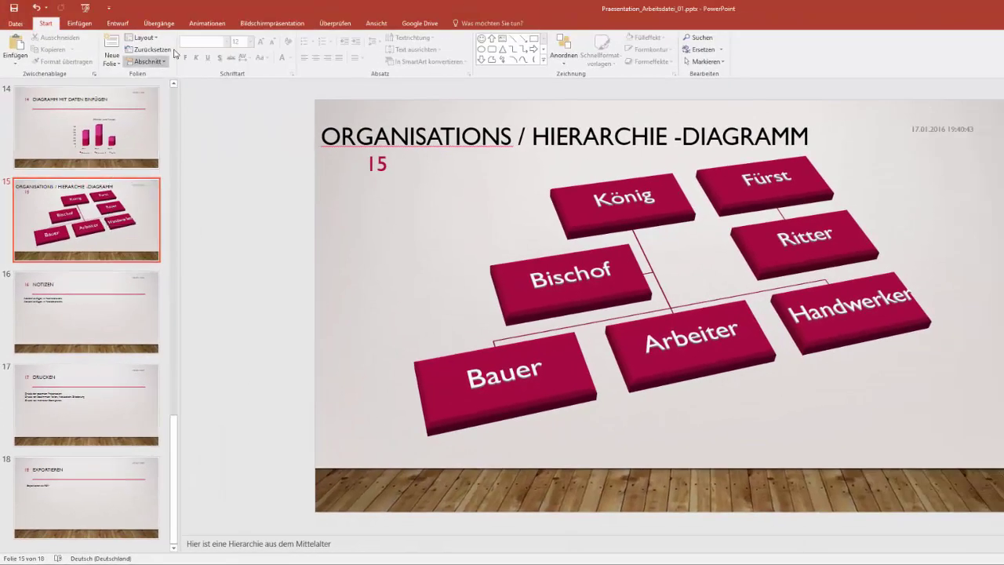
- Start the slide show from slide 15 and advance to slide 16 Notizen in presenter view
left_click(250, 30)
left_click(50, 45)
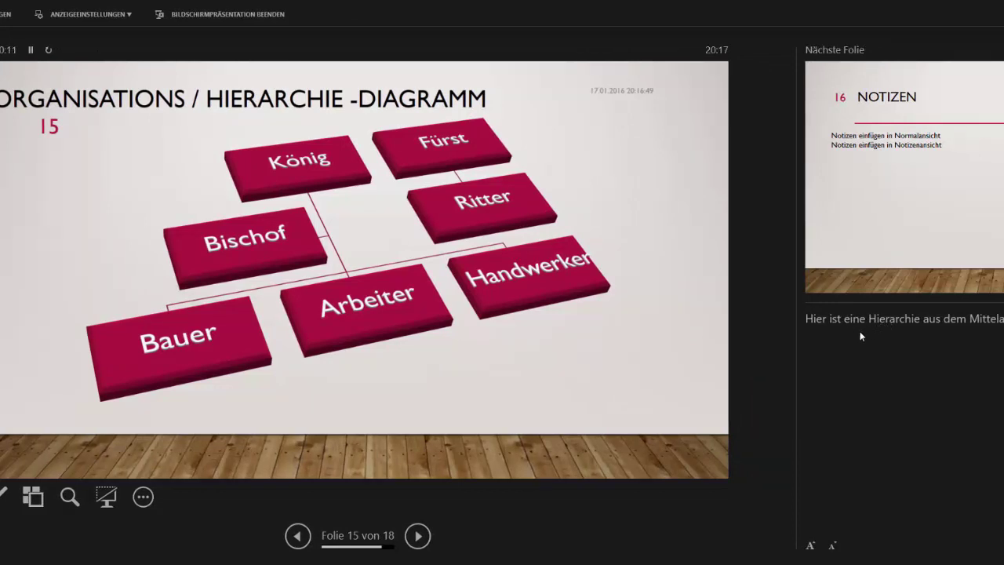
left_click(418, 536)
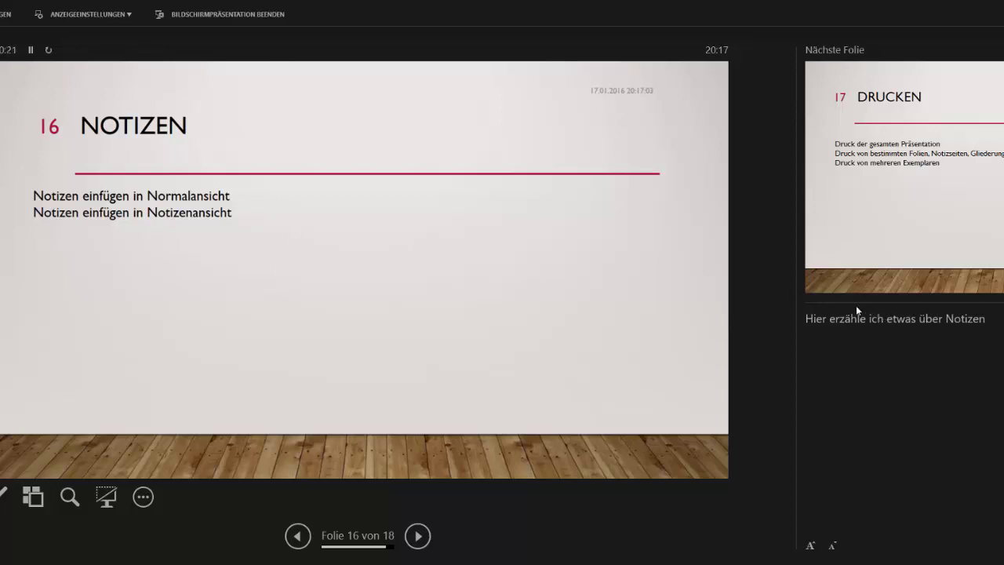
- Enlarge the presenter-view note text three steps, shrink it back two, then end the show
left_click(811, 545)
left_click(811, 545)
left_click(811, 545)
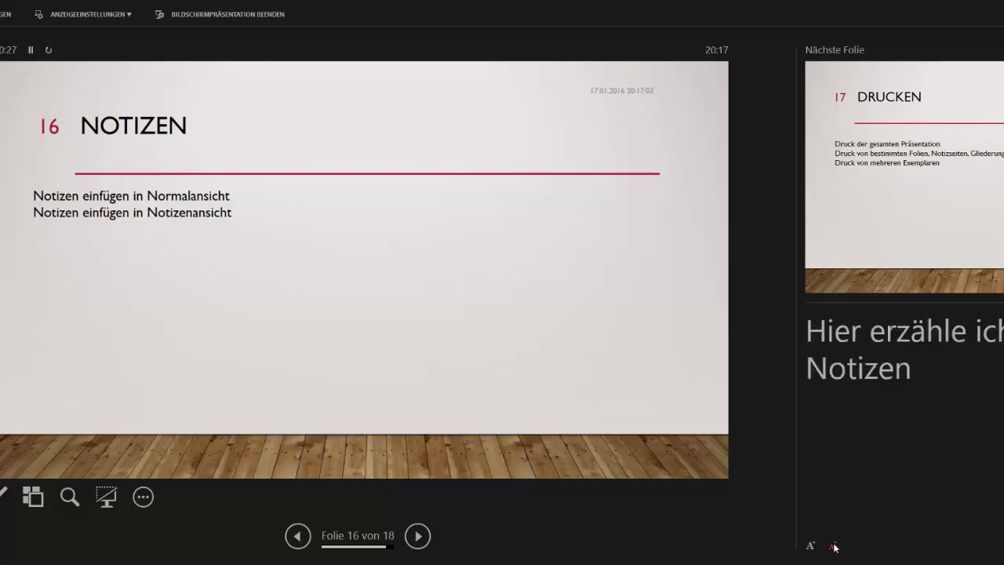
left_click(834, 545)
left_click(834, 545)
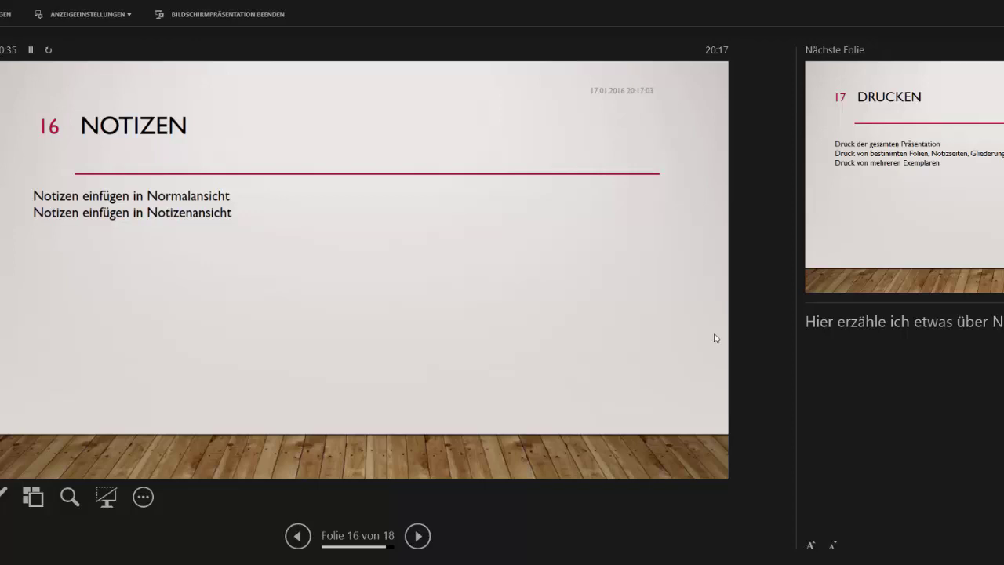
key("Escape")
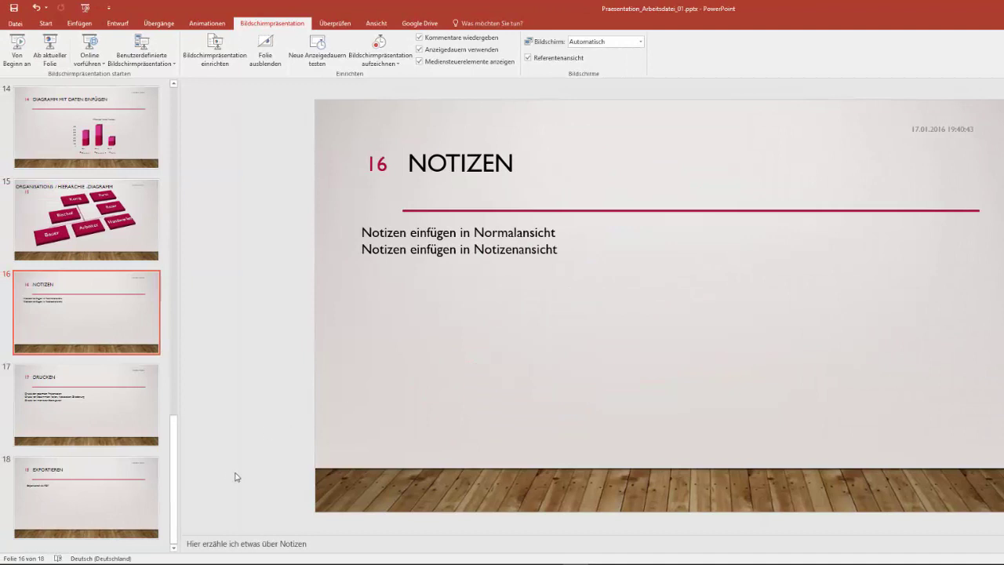
- Delete slide 16's speaker note text, then check slide 15 still has its note
left_click(313, 545)
left_click_drag(294, 544, 179, 545)
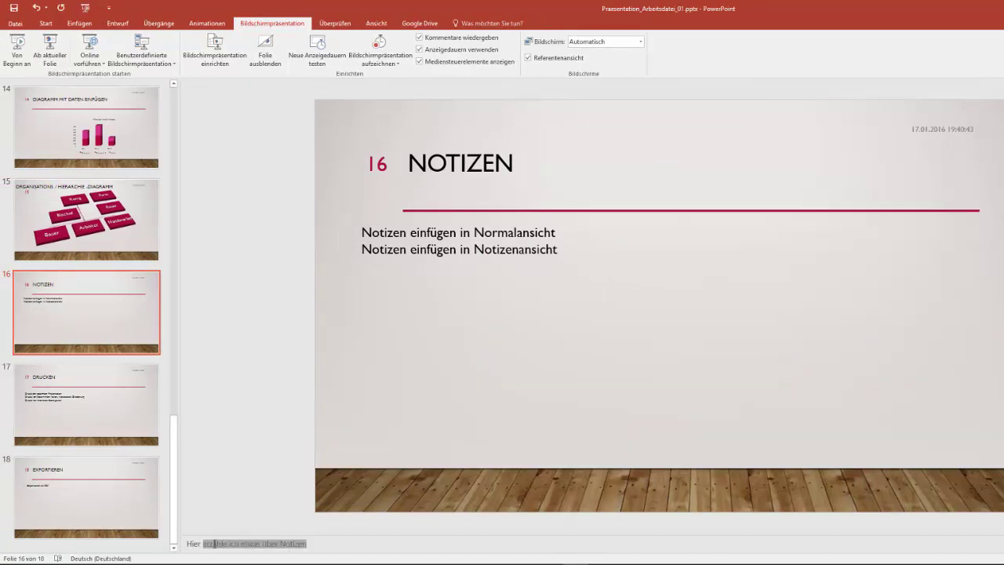
key("Delete")
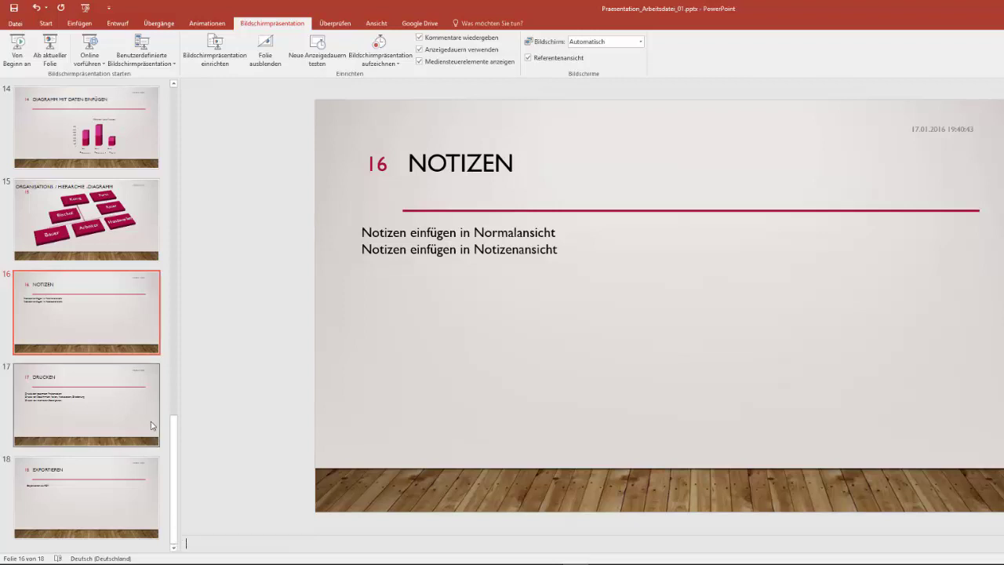
left_click(126, 253)
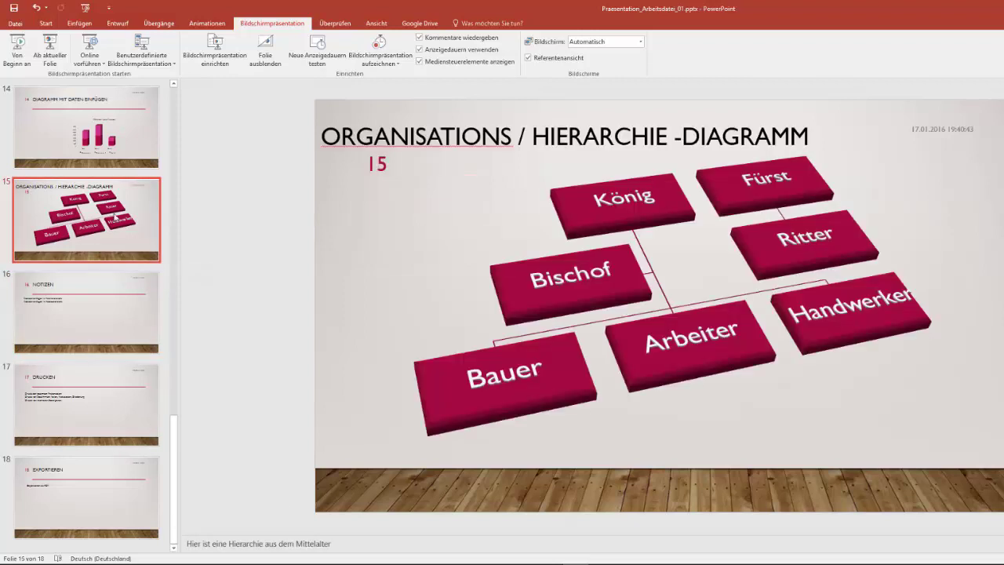
left_click(129, 314)
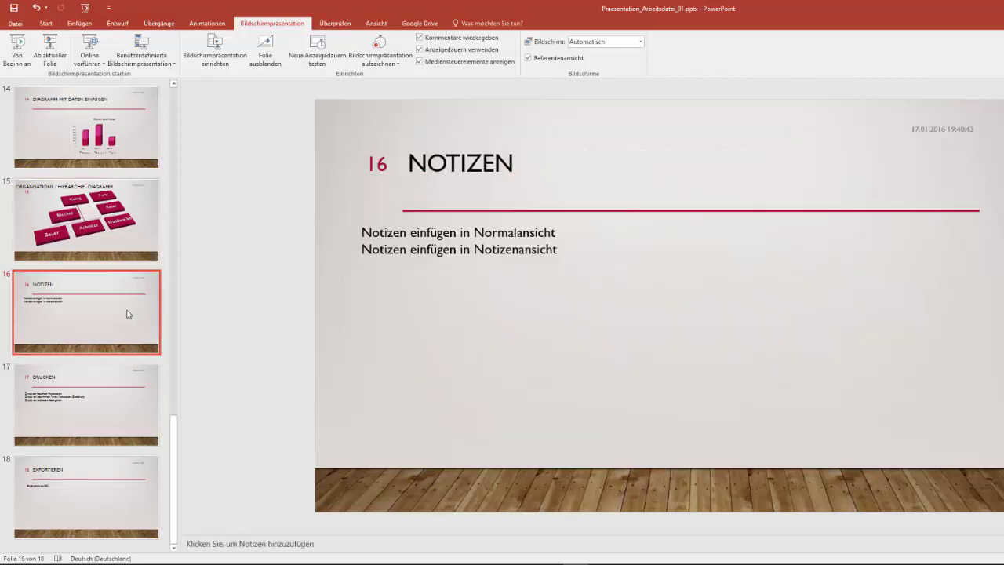